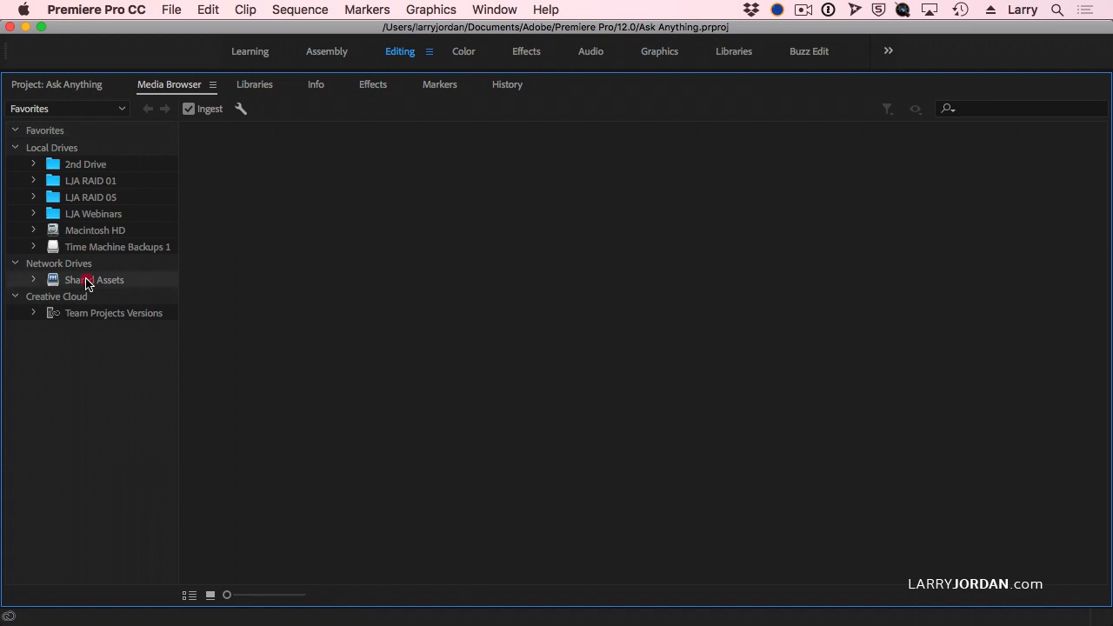
pyautogui.scroll(-2, 696, 383)
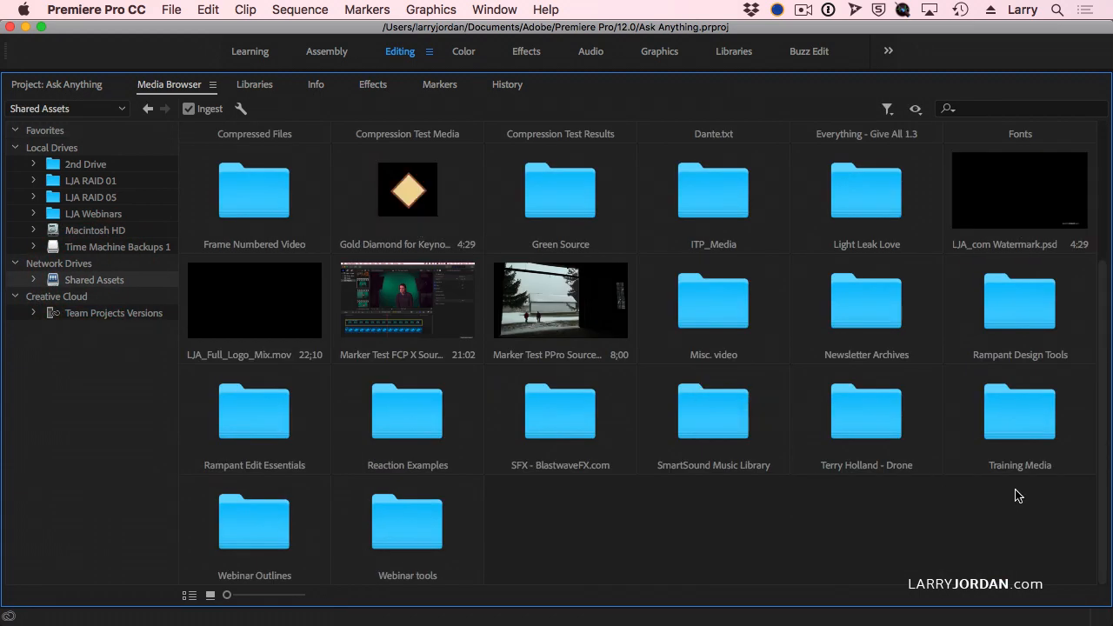
pyautogui.doubleClick(1021, 414)
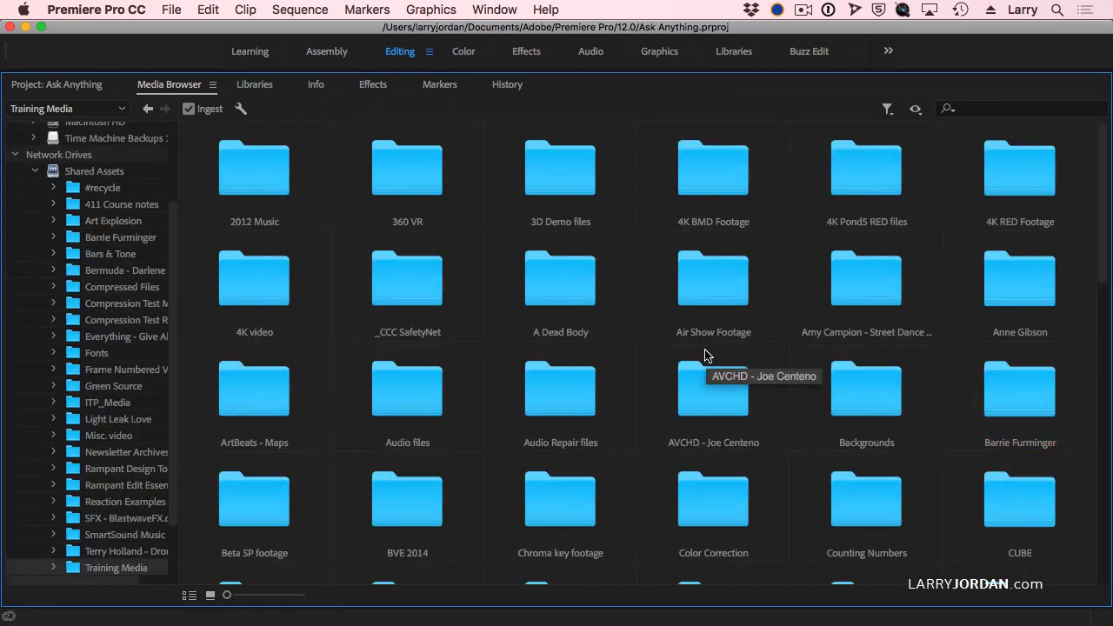
pyautogui.scroll(-2, 706, 355)
pyautogui.doubleClick(710, 175)
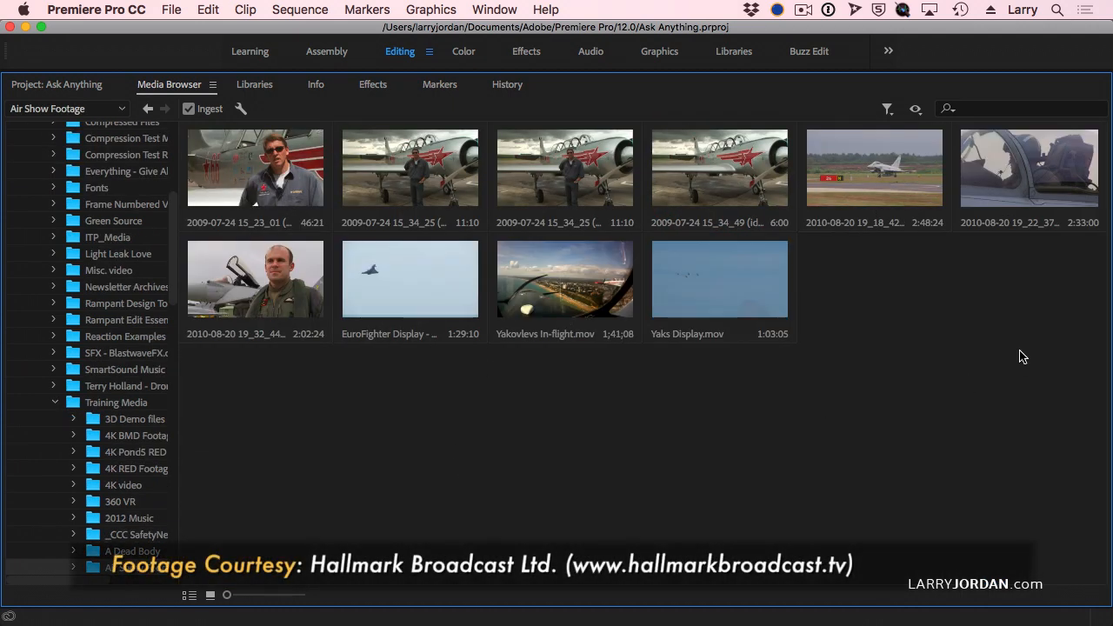
pyautogui.click(854, 186)
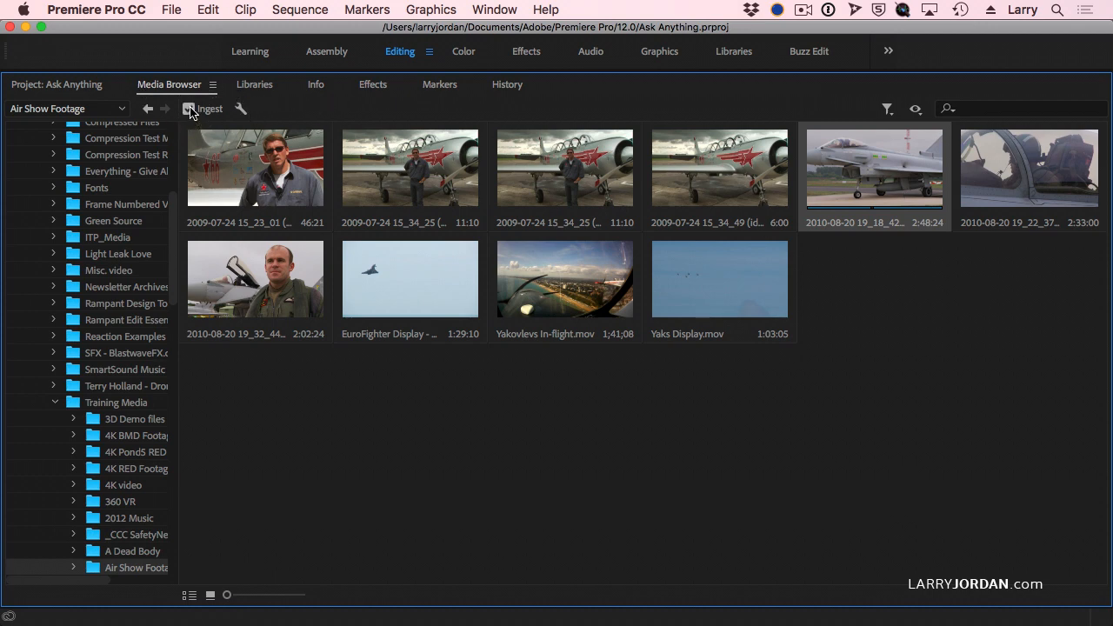
# Set the project's ingest settings to Create Proxies with the 1280x720 Apple ProRes 422 (Proxy) preset
pyautogui.click(241, 109)
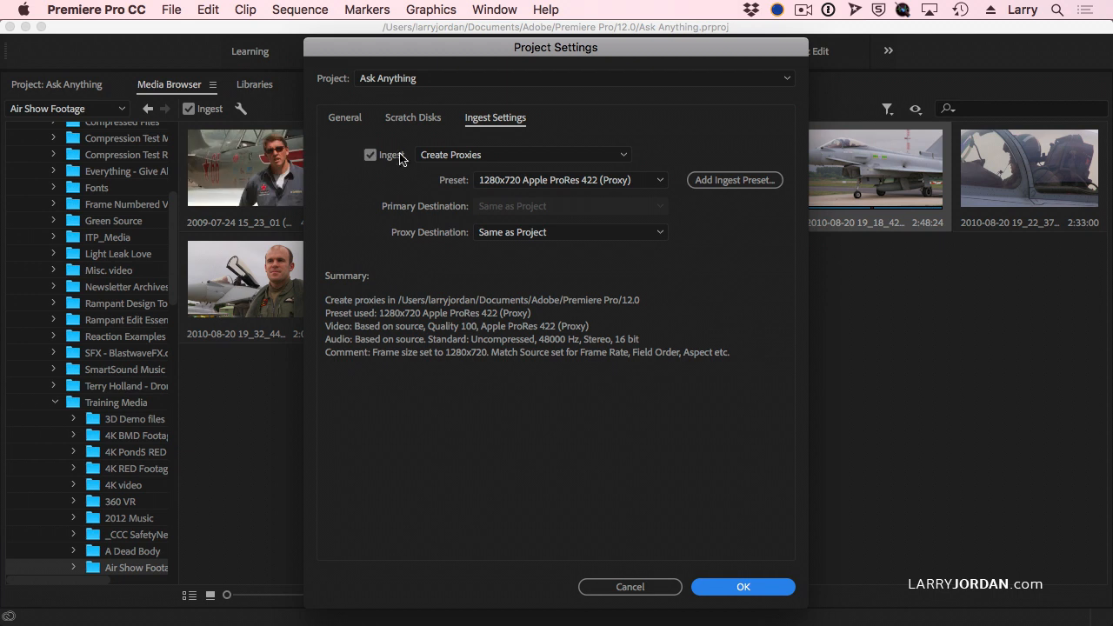
pyautogui.click(447, 156)
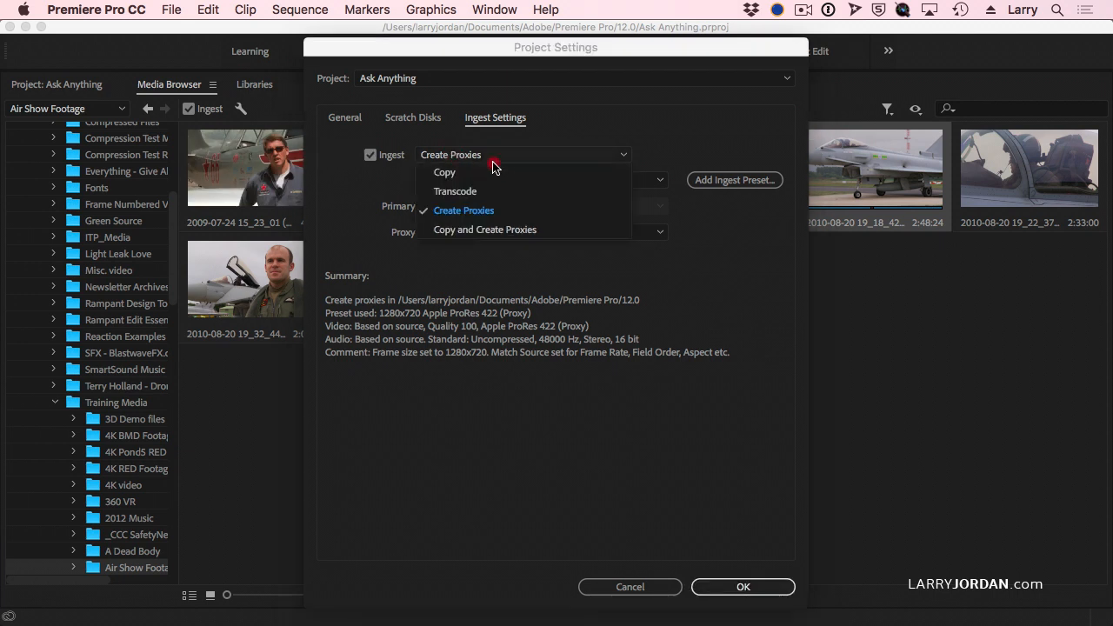
pyautogui.click(497, 211)
pyautogui.click(488, 155)
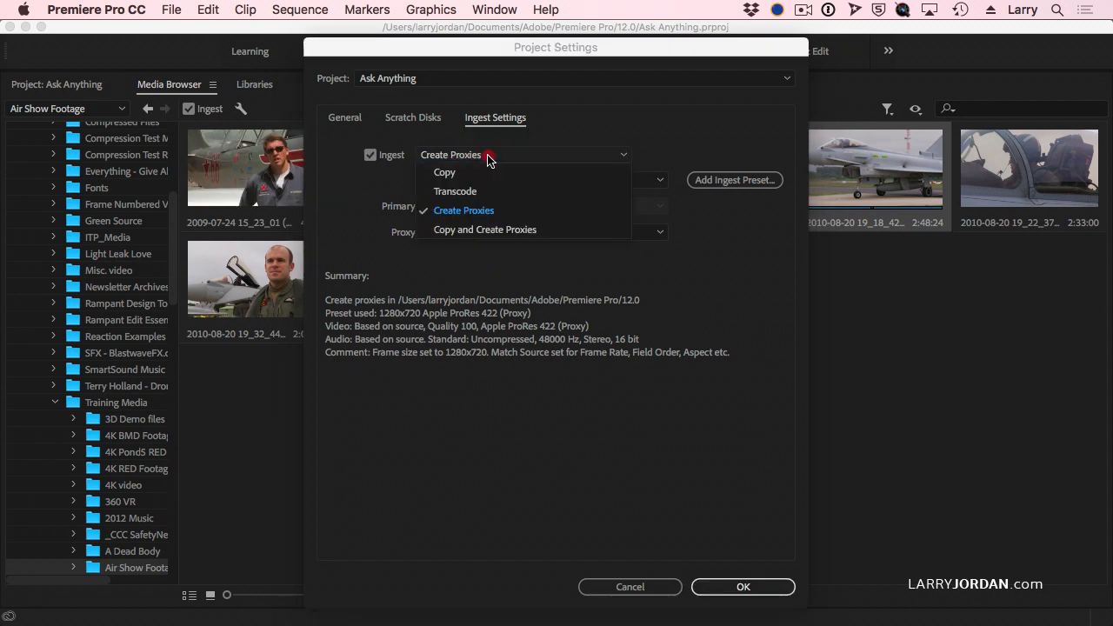
pyautogui.click(488, 210)
pyautogui.click(590, 182)
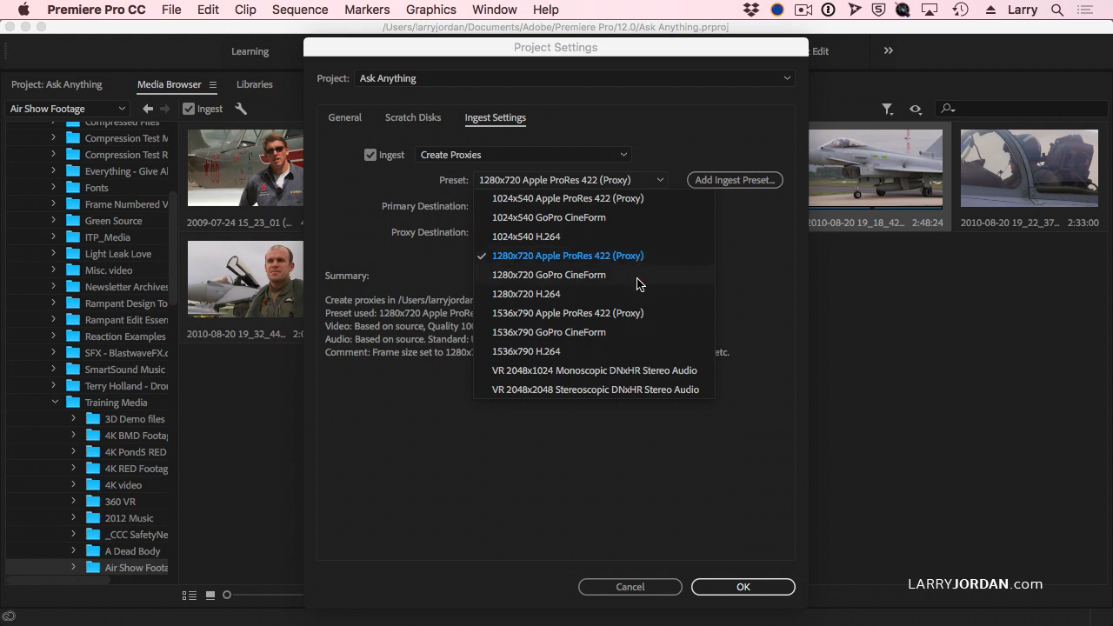
pyautogui.click(636, 261)
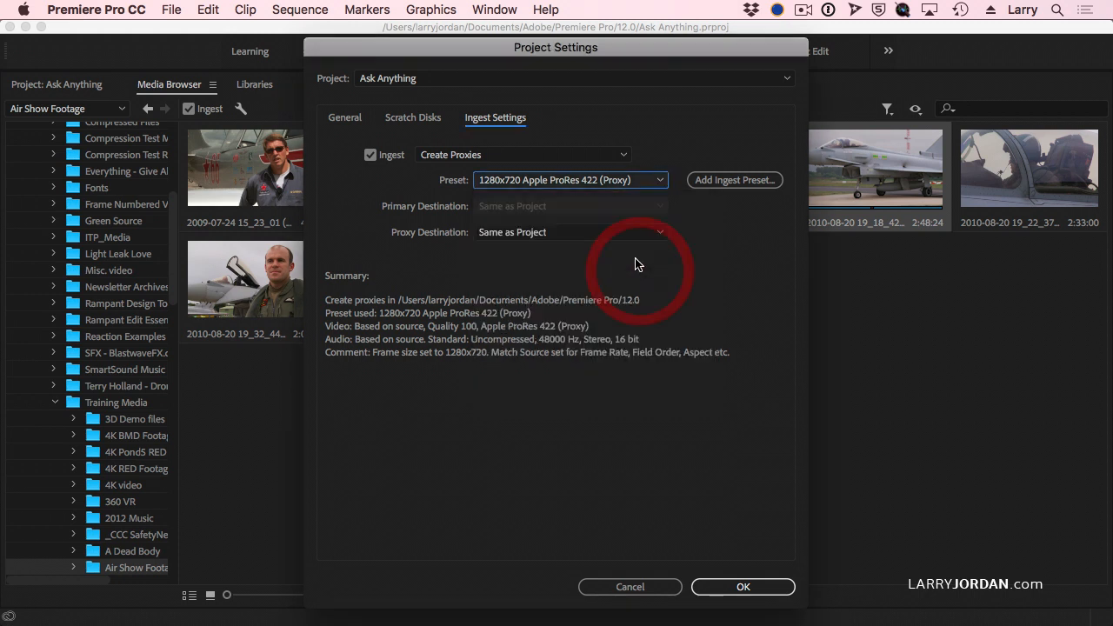
pyautogui.click(759, 590)
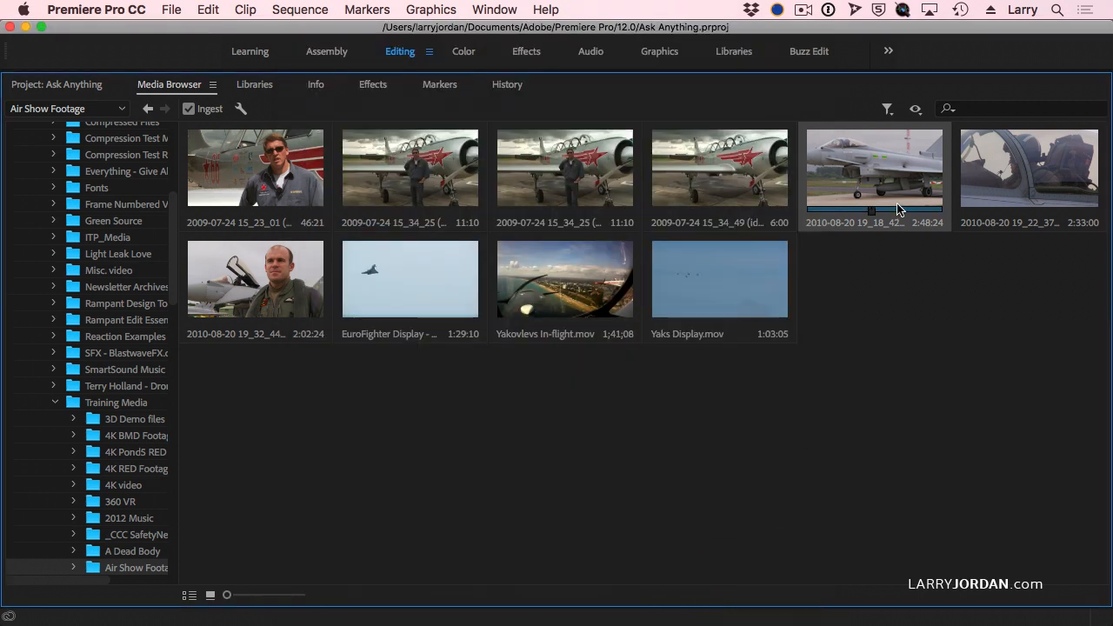
pyautogui.rightClick(875, 158)
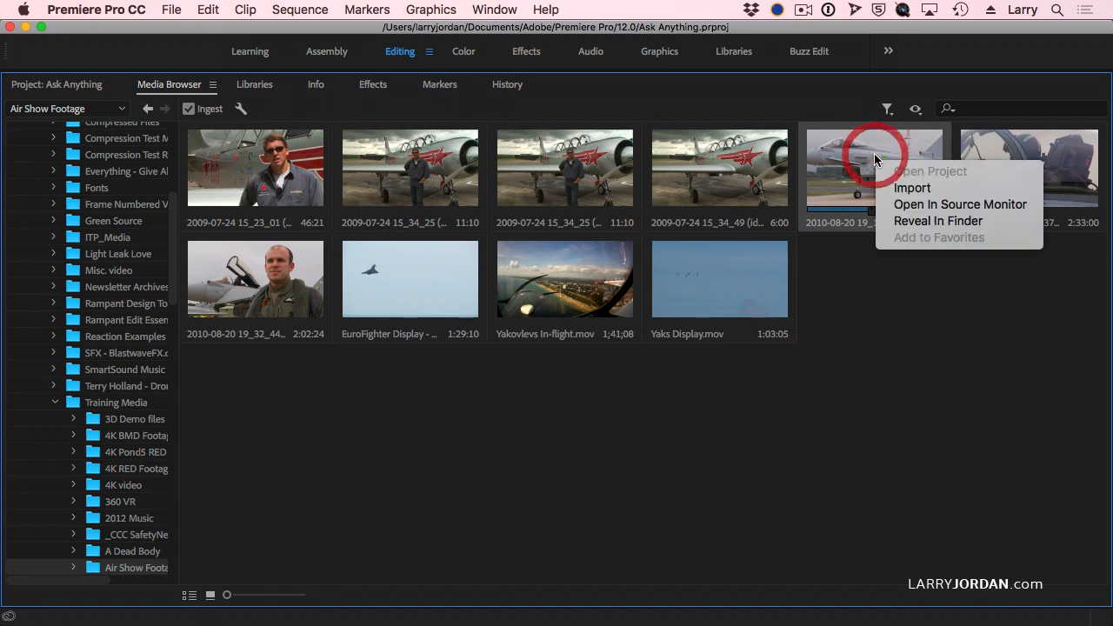
pyautogui.click(913, 189)
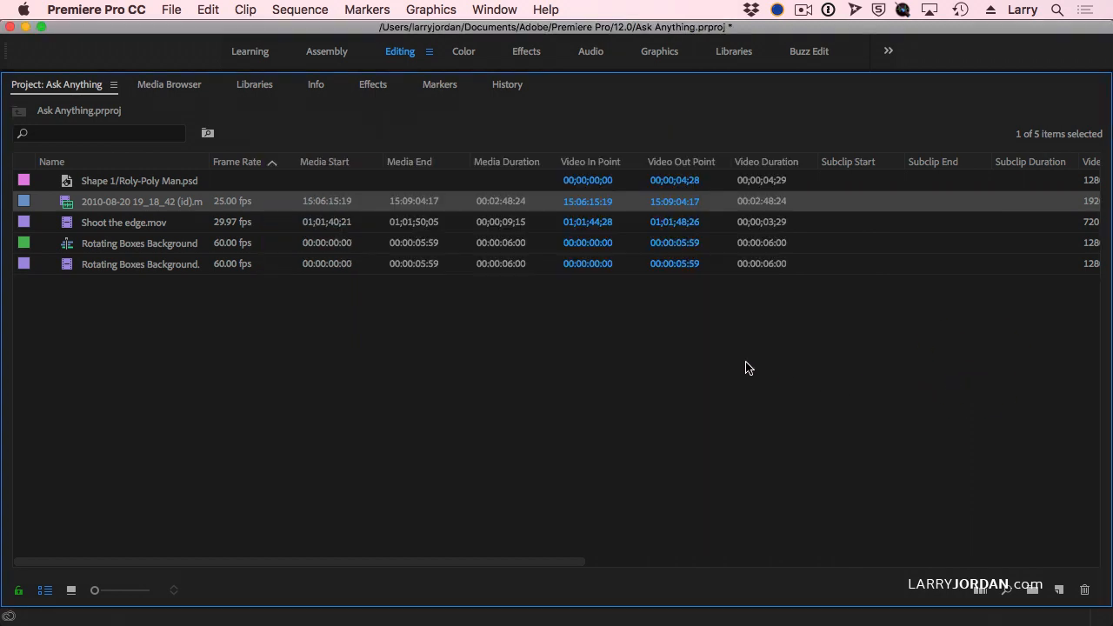
pyautogui.press('`')
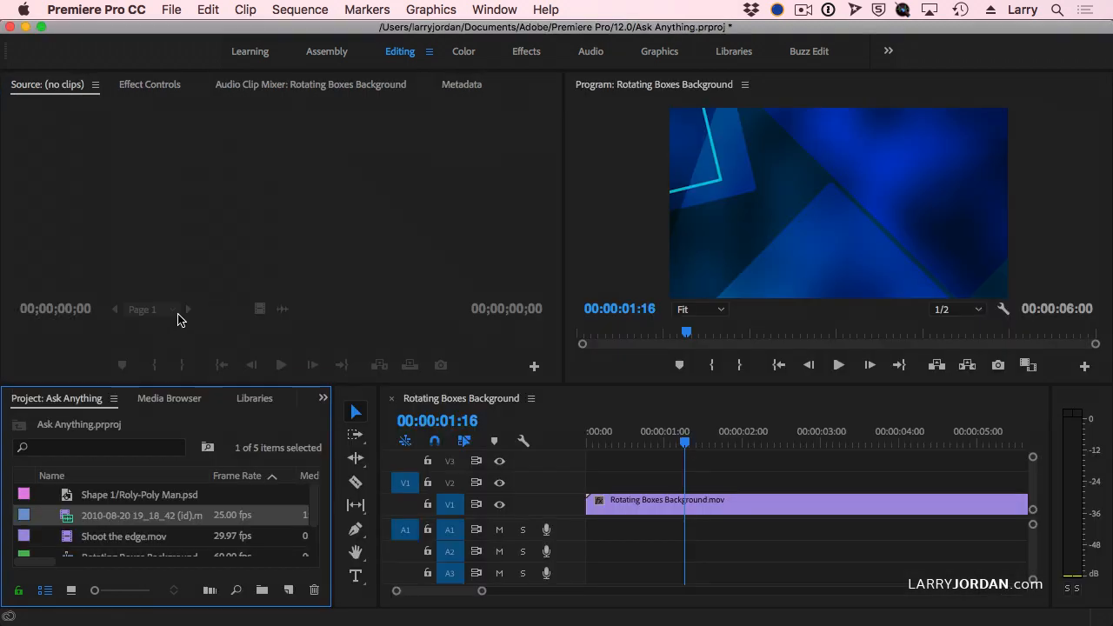
pyautogui.scroll(-2, 192, 547)
pyautogui.scroll(1, 187, 546)
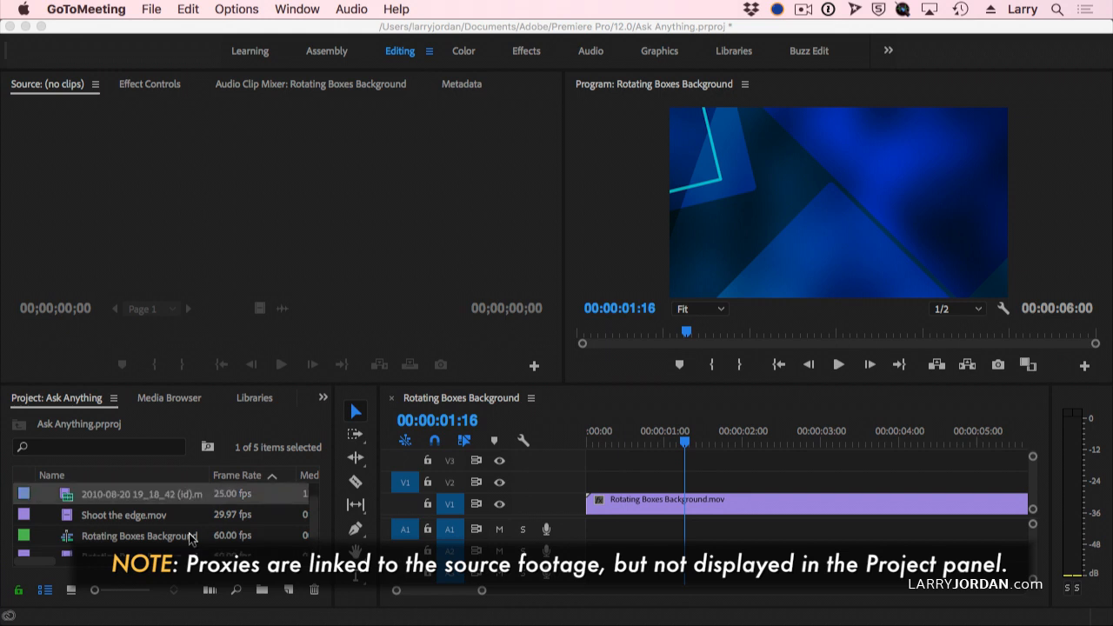
pyautogui.click(65, 497)
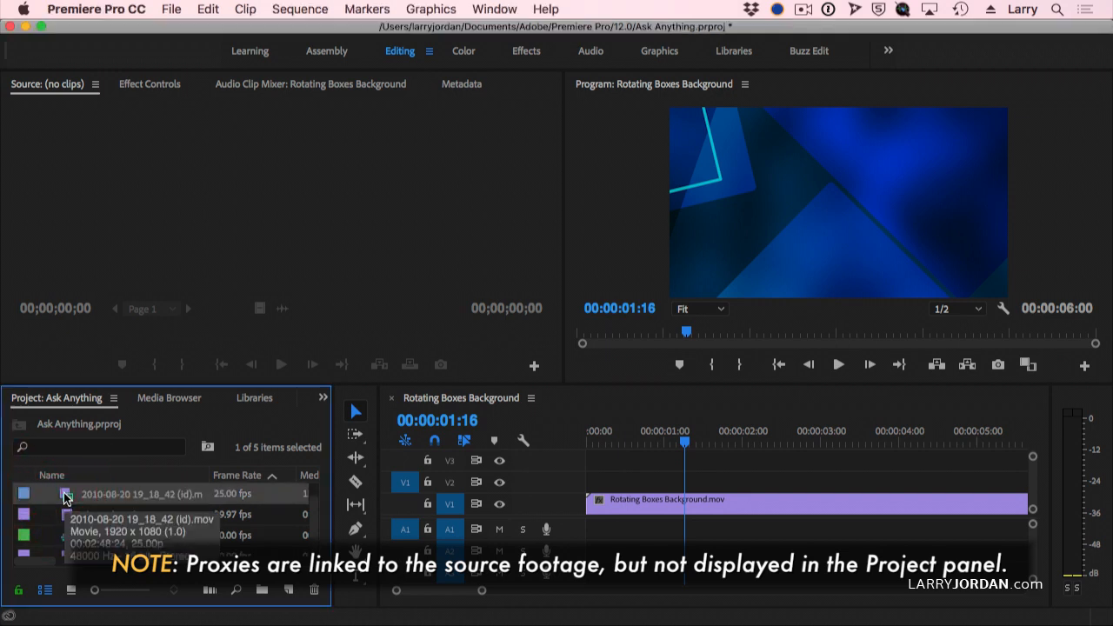
pyautogui.press('.')
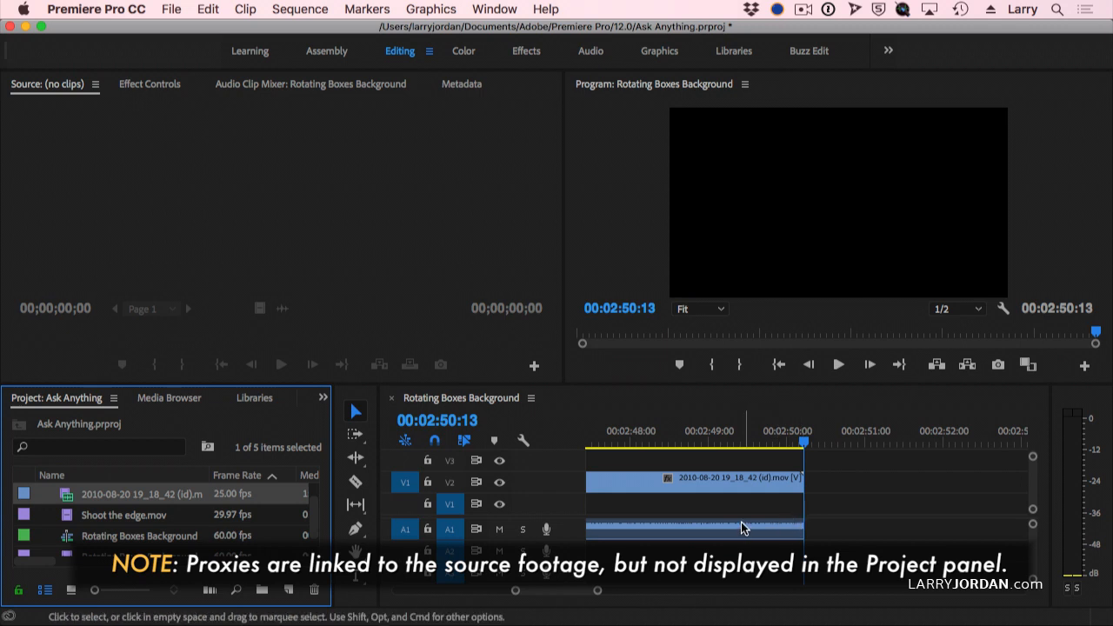
pyautogui.hotkey('shift', '3')
pyautogui.press('\\')
pyautogui.press('Up')
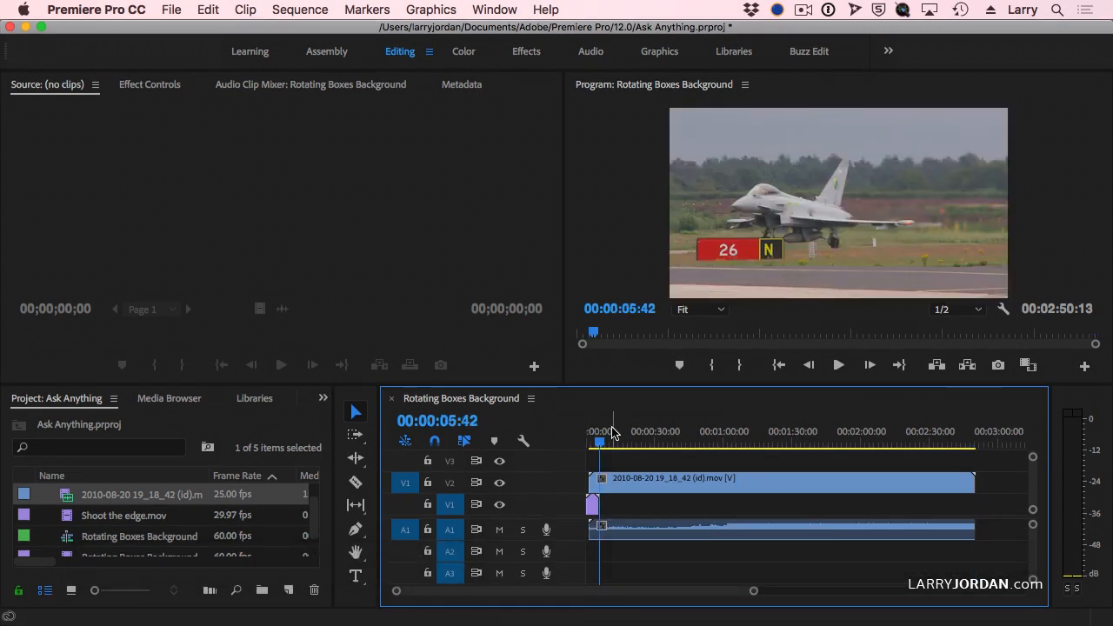
pyautogui.press('=')
pyautogui.press('=')
pyautogui.press('=')
pyautogui.press('=')
pyautogui.press('=')
pyautogui.press('=')
pyautogui.click(663, 433)
pyautogui.click(676, 487)
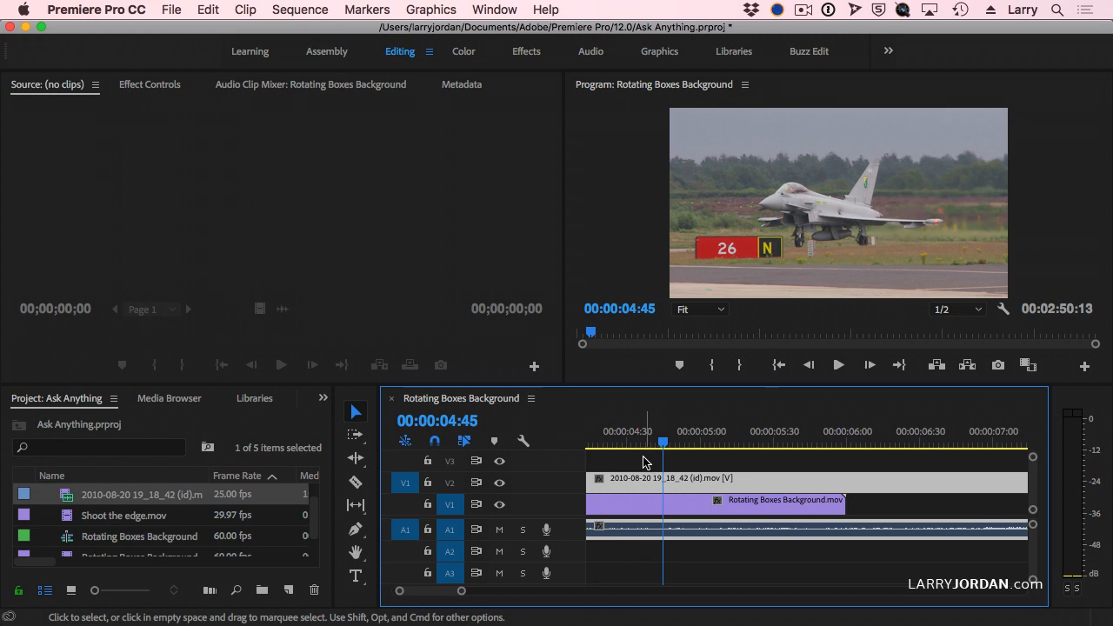
# Toggle the Enable proxies option on and off in the Media preferences, ending with it off, and accept the dialog
pyautogui.click(84, 5)
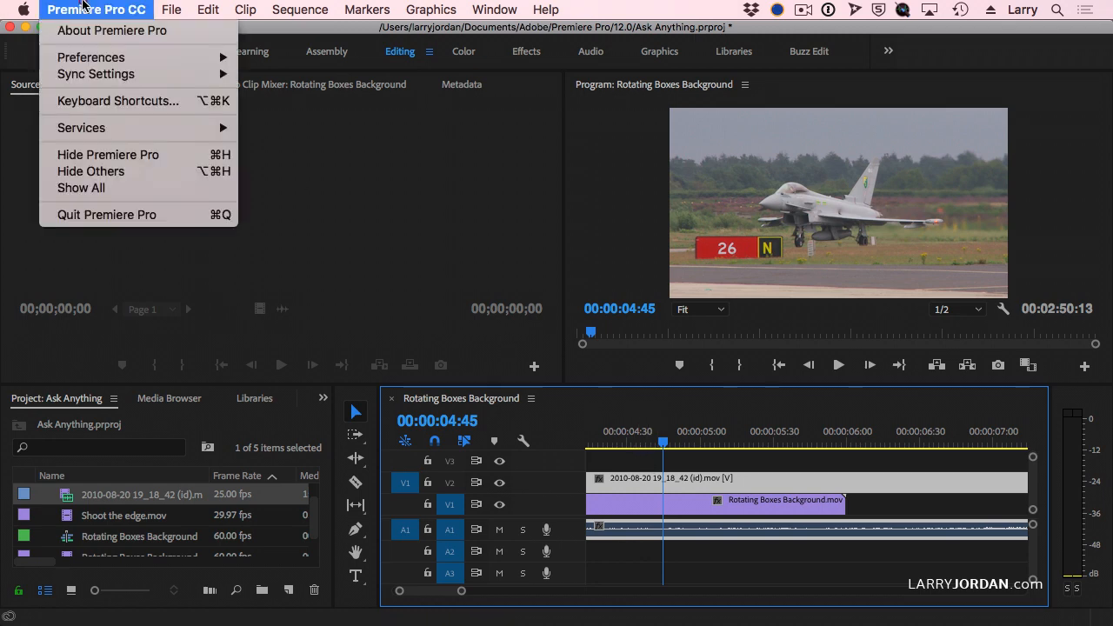
pyautogui.moveTo(87, 58)
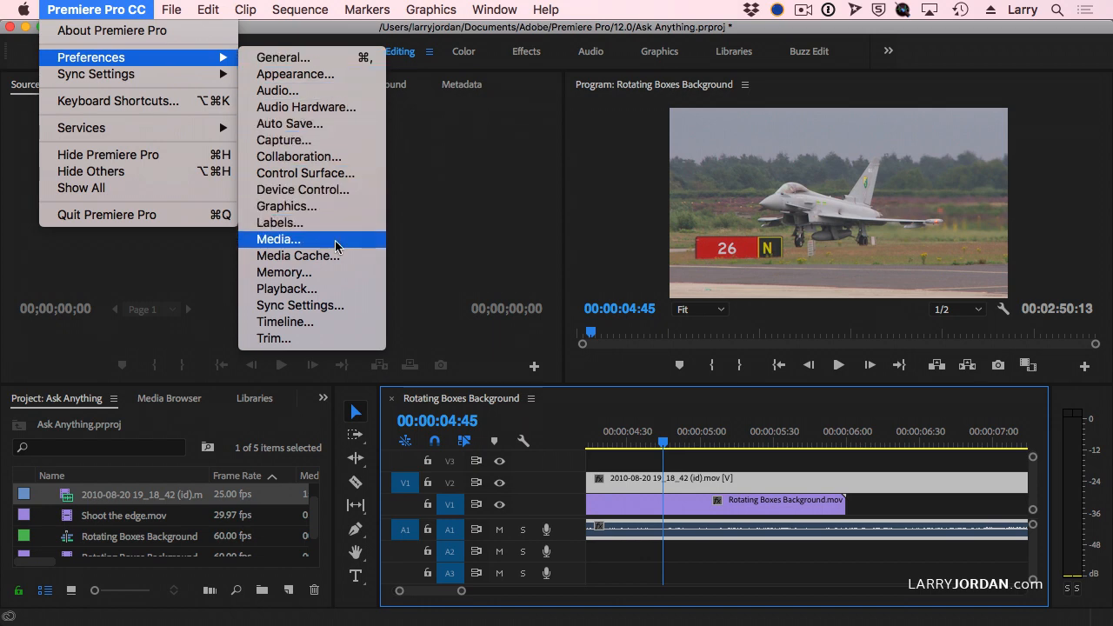
pyautogui.click(336, 247)
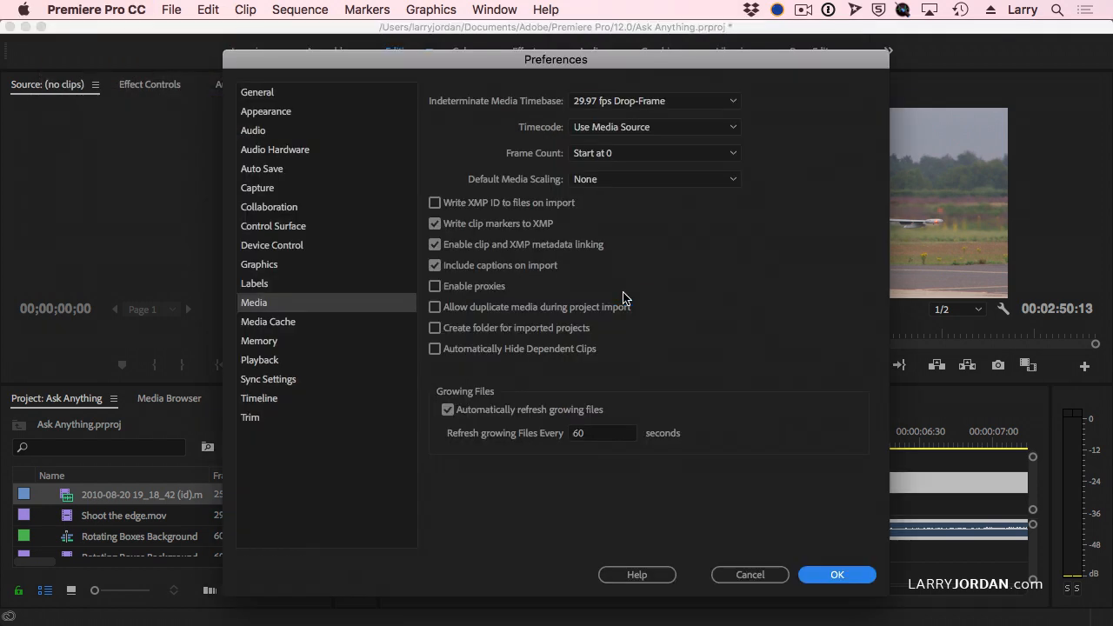
pyautogui.click(472, 289)
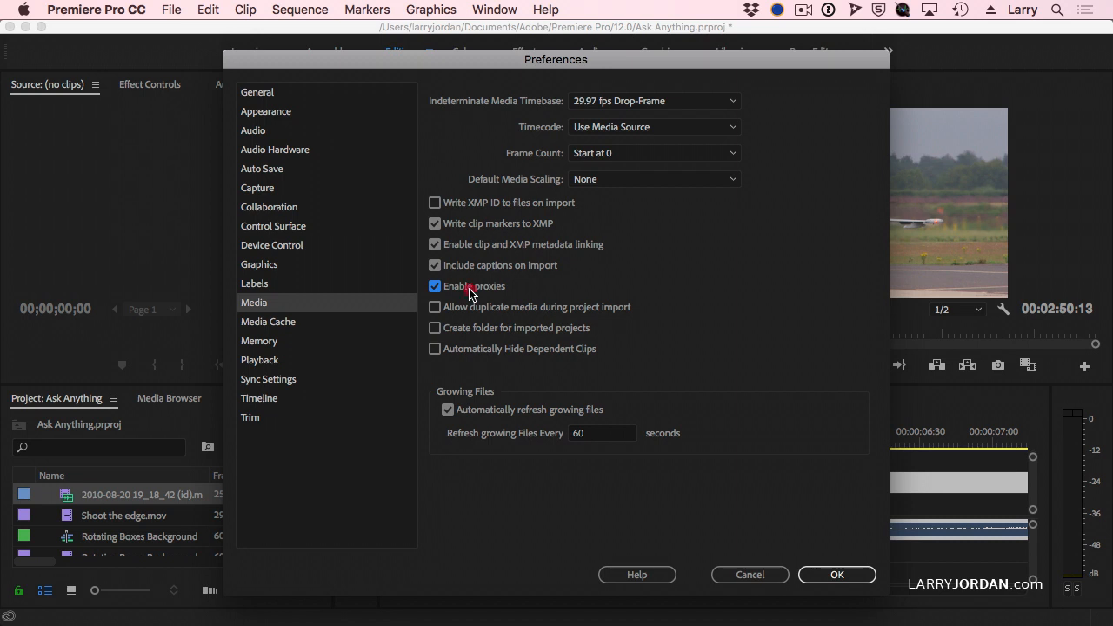
pyautogui.click(470, 289)
pyautogui.click(470, 290)
pyautogui.click(469, 290)
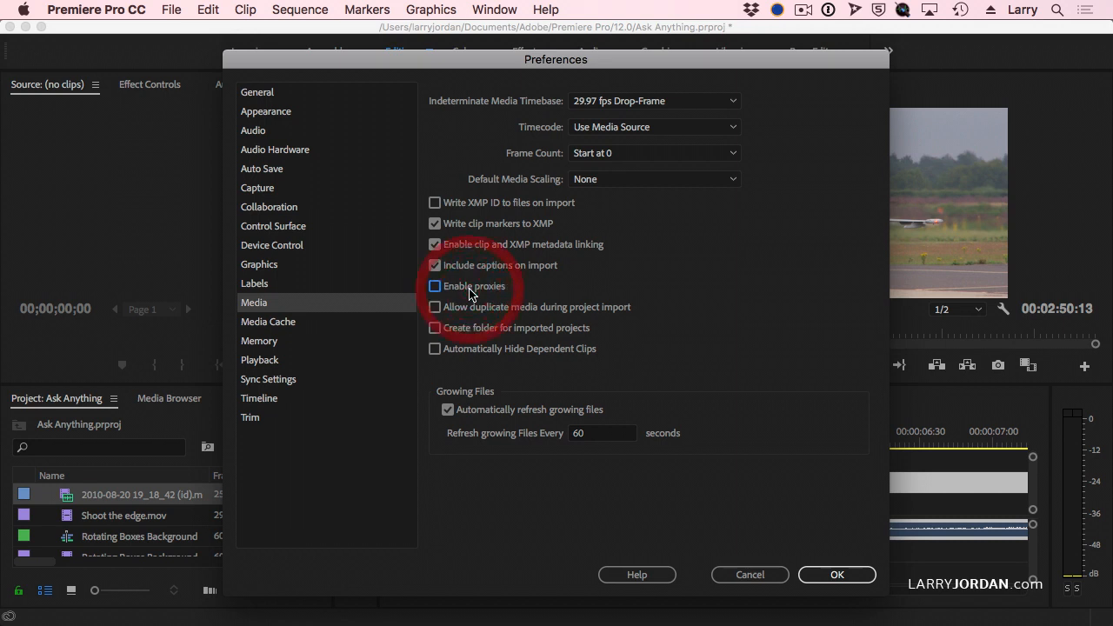
pyautogui.click(837, 575)
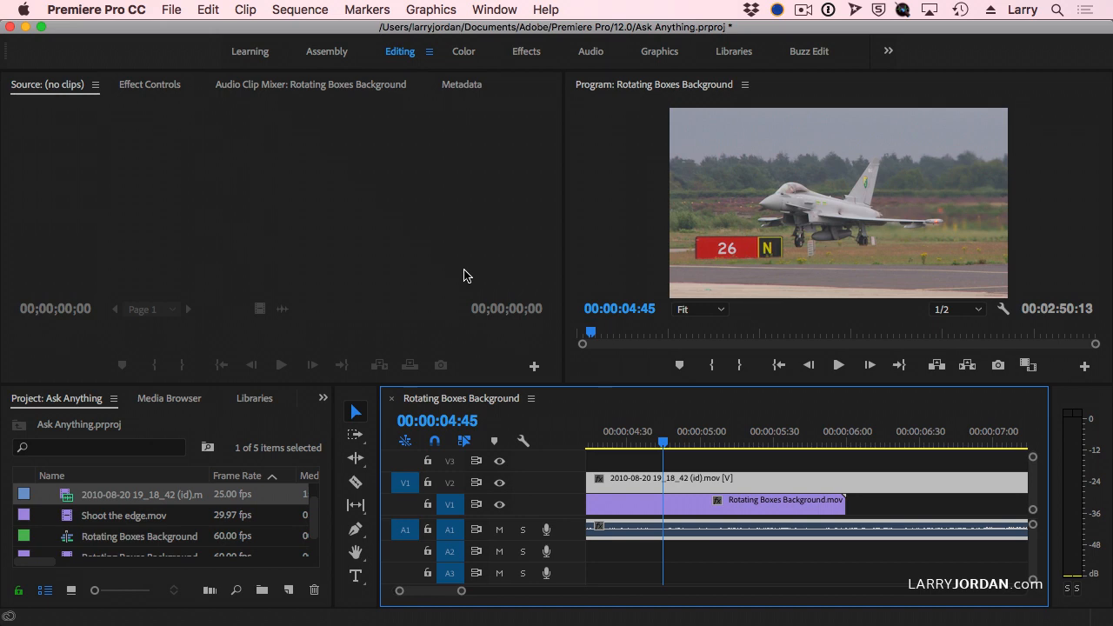
# Customize the Program Monitor's control row by adding Toggle Proxies and removing the control after Export Frame
pyautogui.click(1085, 368)
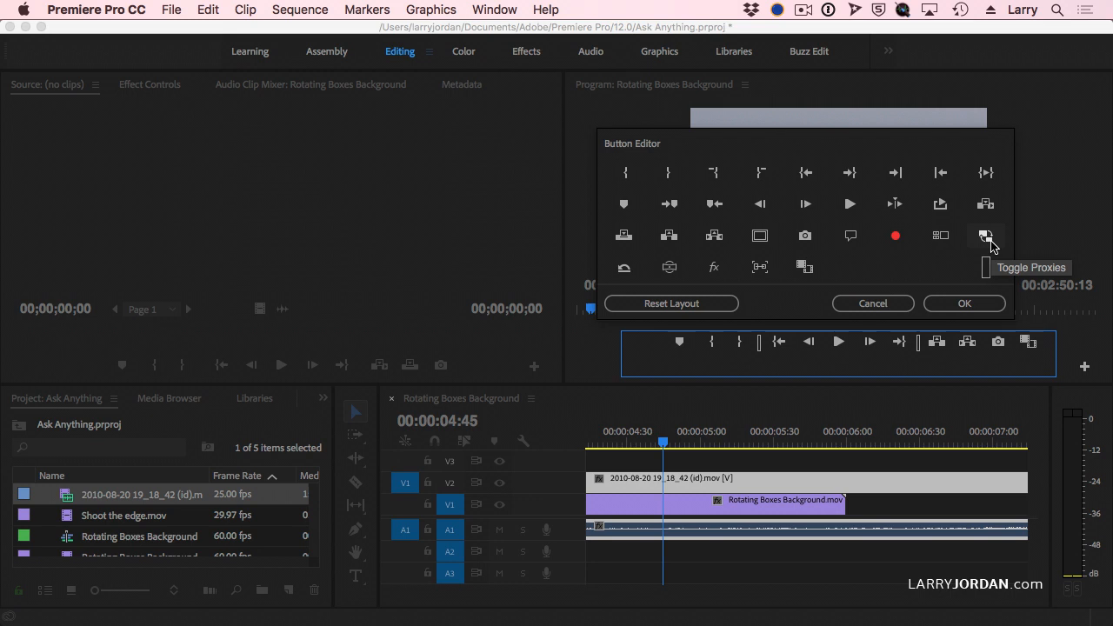
pyautogui.moveTo(984, 235); pyautogui.dragTo(1042, 337)
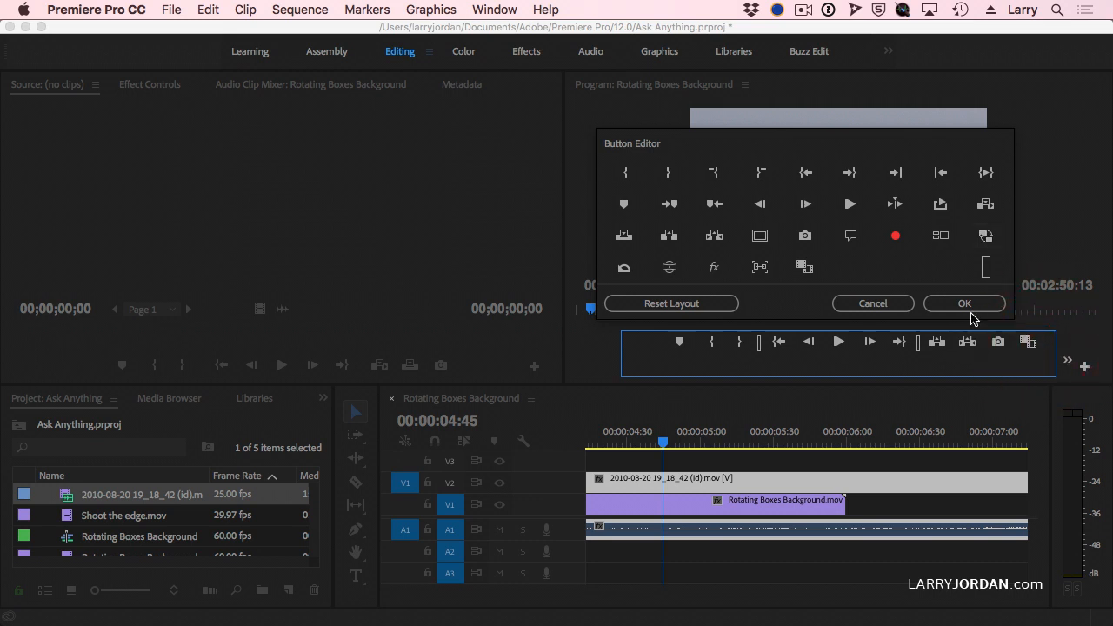
pyautogui.moveTo(1026, 341); pyautogui.dragTo(1047, 238)
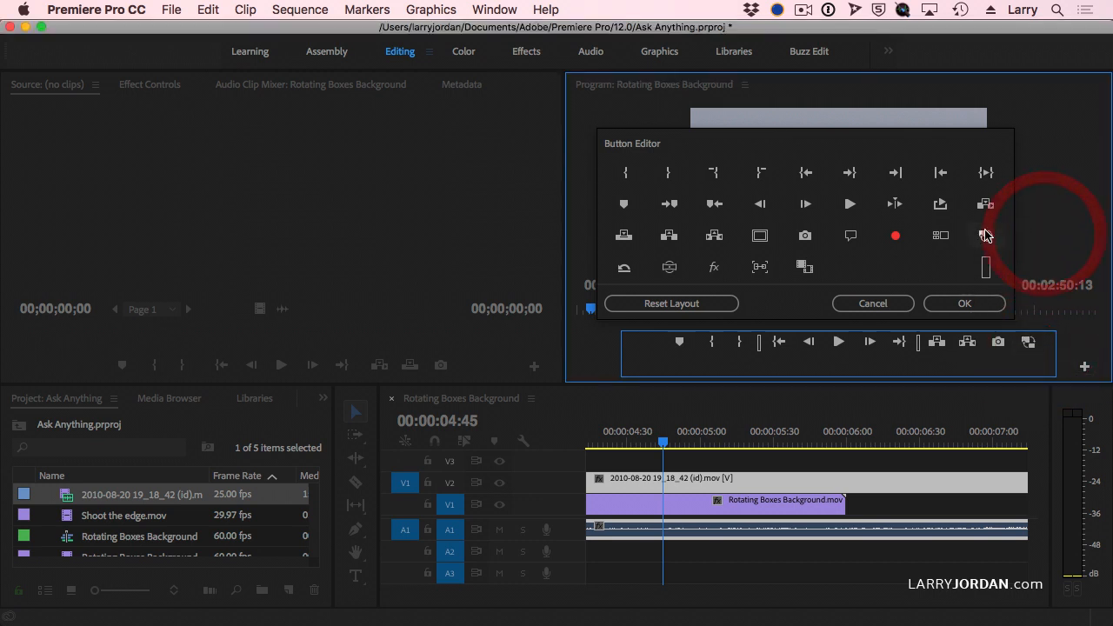
pyautogui.click(977, 304)
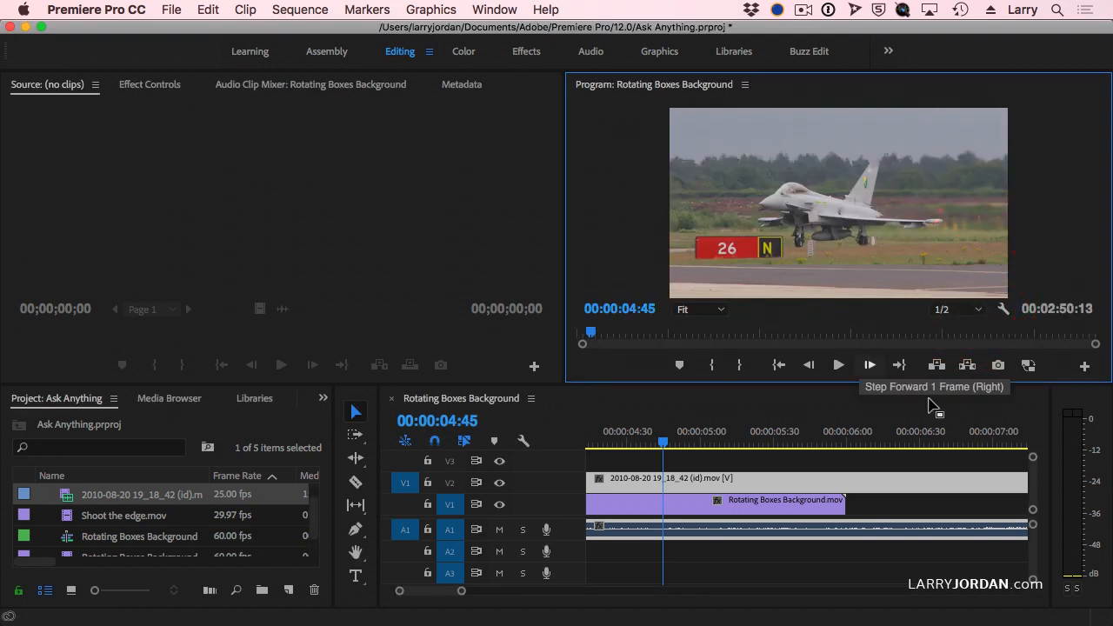
# Switch the Program Monitor repeatedly between proxy and original media to compare the jet image, ending on the original
pyautogui.click(1028, 369)
pyautogui.click(1029, 365)
pyautogui.click(1029, 366)
pyautogui.click(1027, 366)
pyautogui.click(1028, 366)
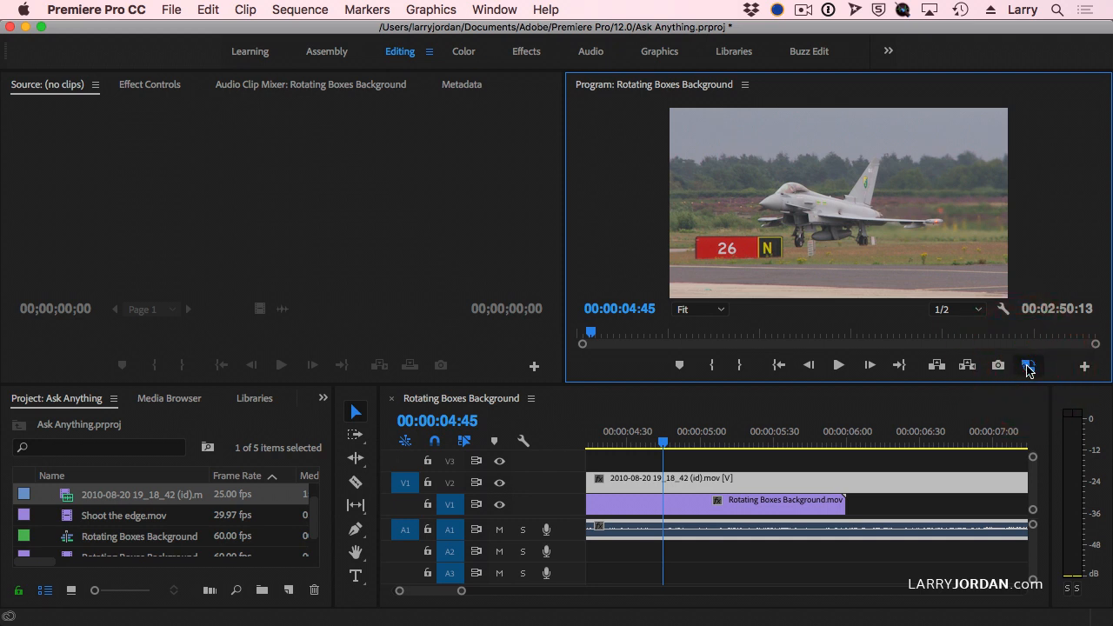
pyautogui.click(1028, 367)
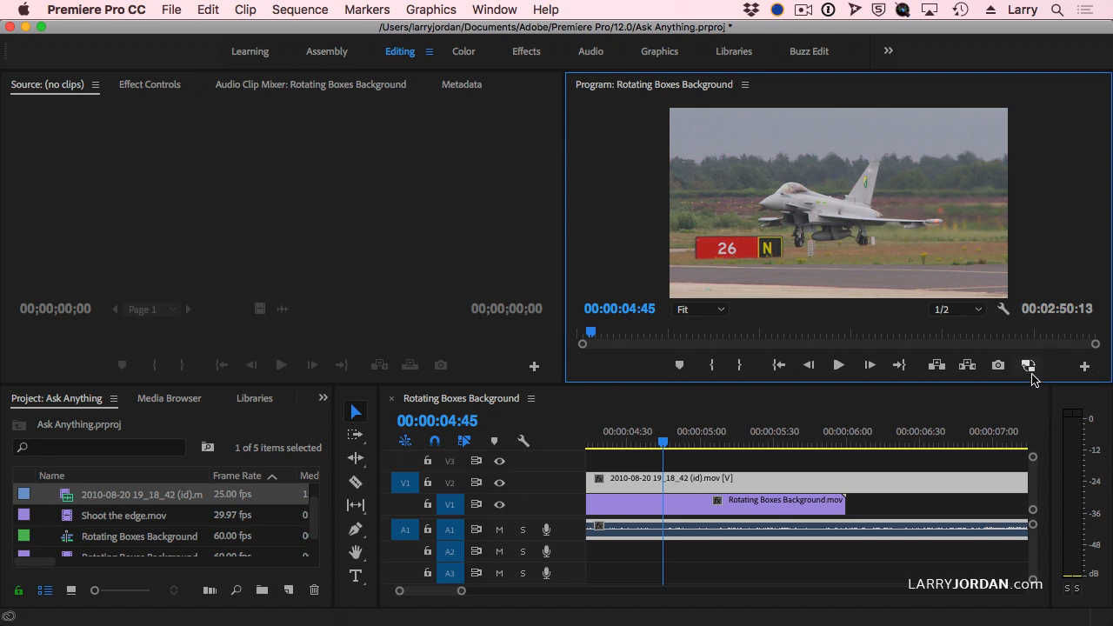
# Review the Program Monitor's available controls without changing the layout and toggle proxy display on and off again
pyautogui.click(1084, 366)
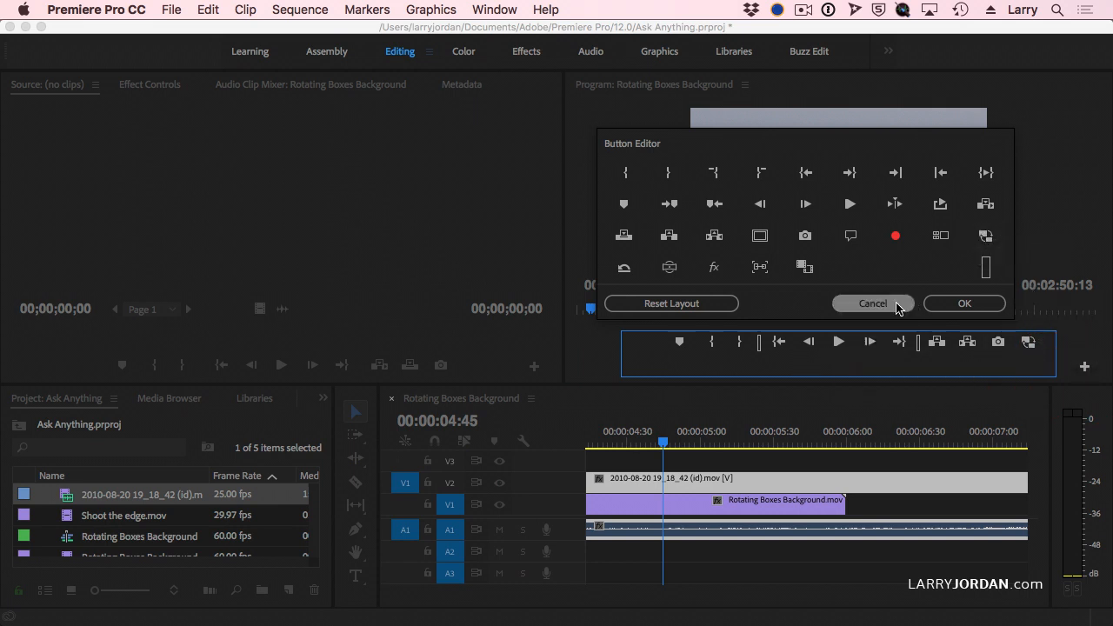
pyautogui.click(973, 299)
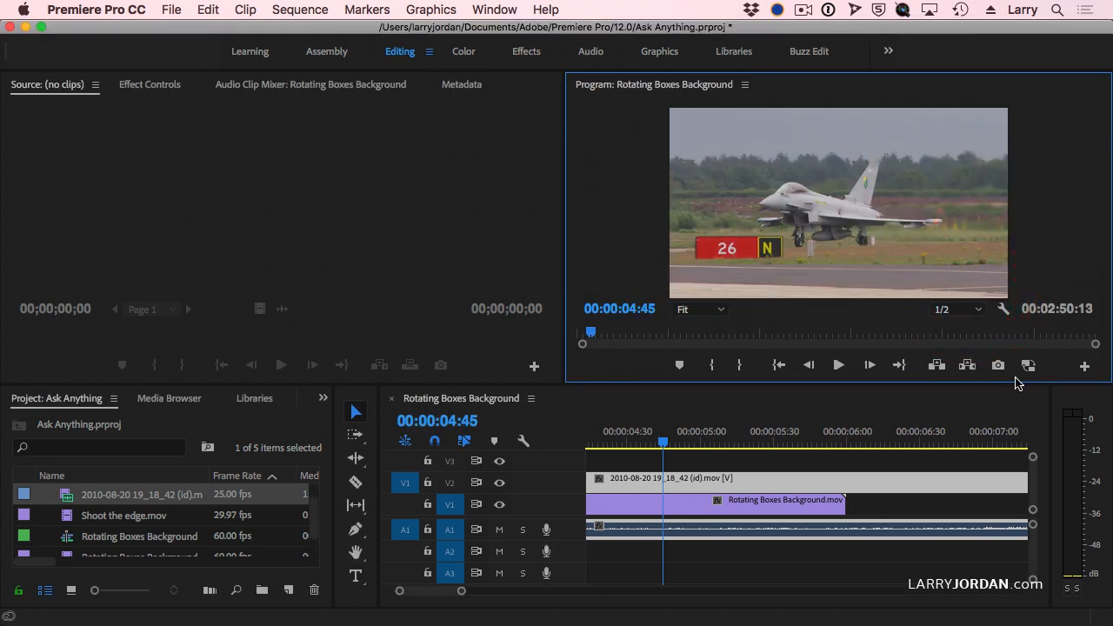
pyautogui.click(1028, 366)
pyautogui.click(1028, 367)
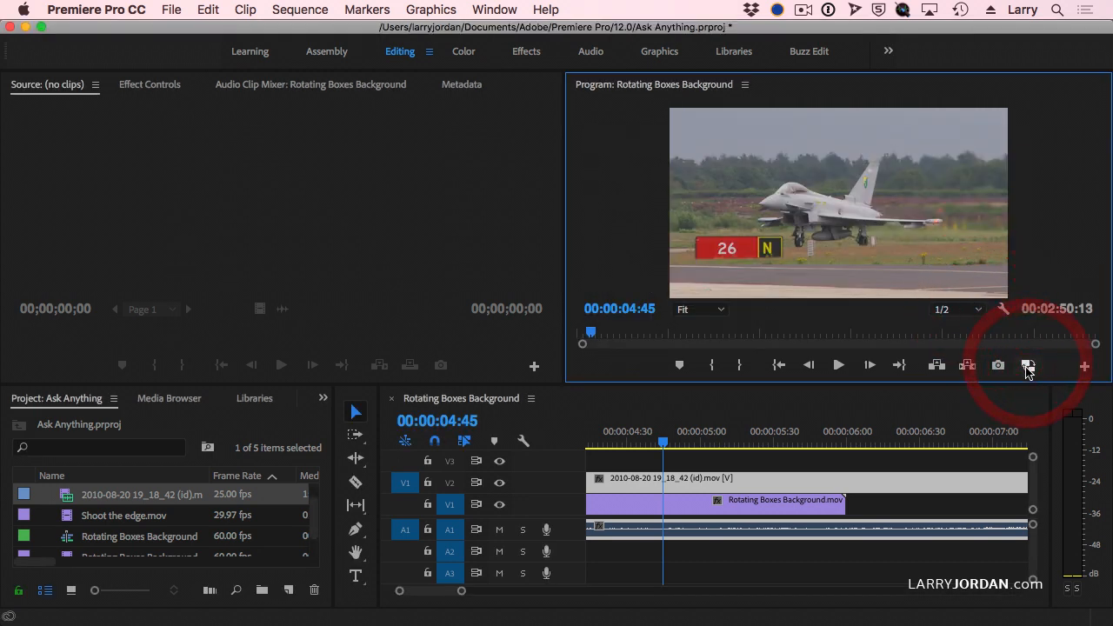
pyautogui.click(1028, 367)
pyautogui.click(1028, 367)
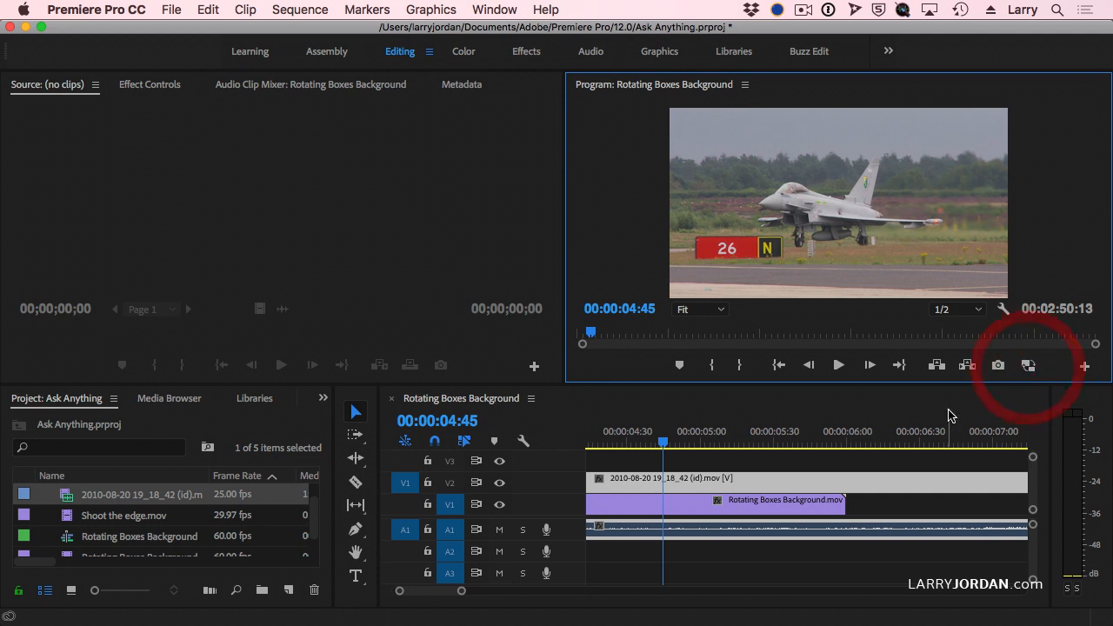